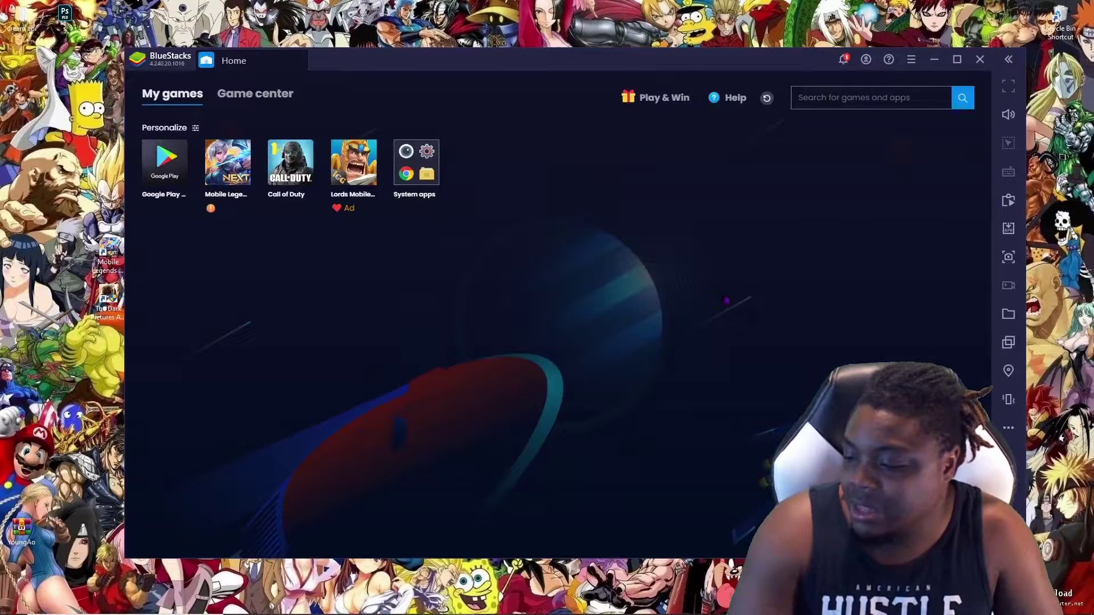
- Switch Mobile Legends and Call of Duty to their recommended device profiles and allow Call of Duty file access
{"action": "left_click", "coordinate": [251, 175]}
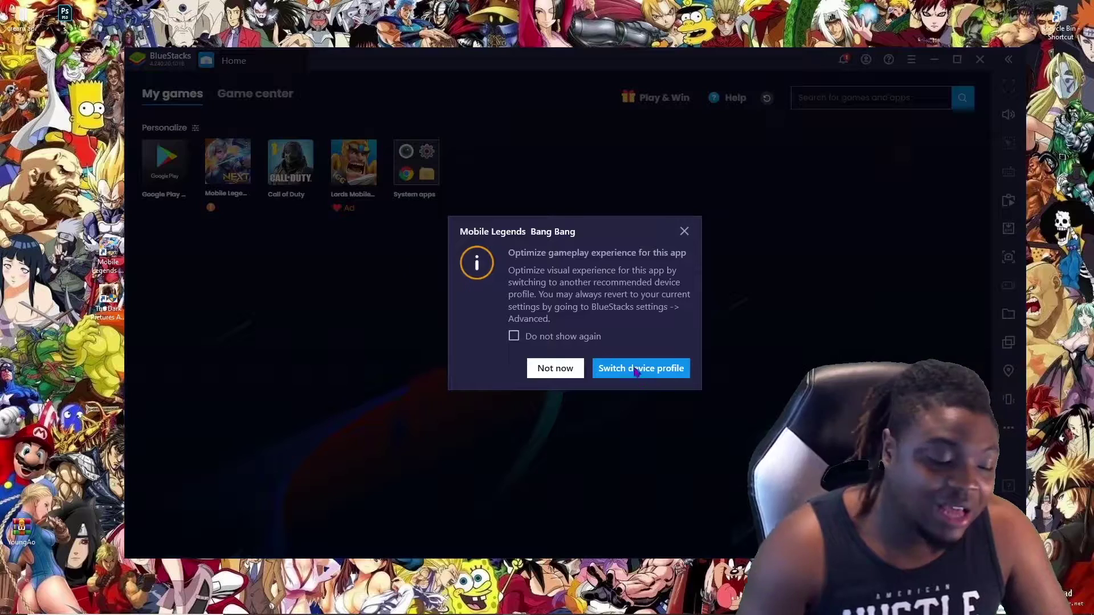
{"action": "left_click", "coordinate": [665, 376]}
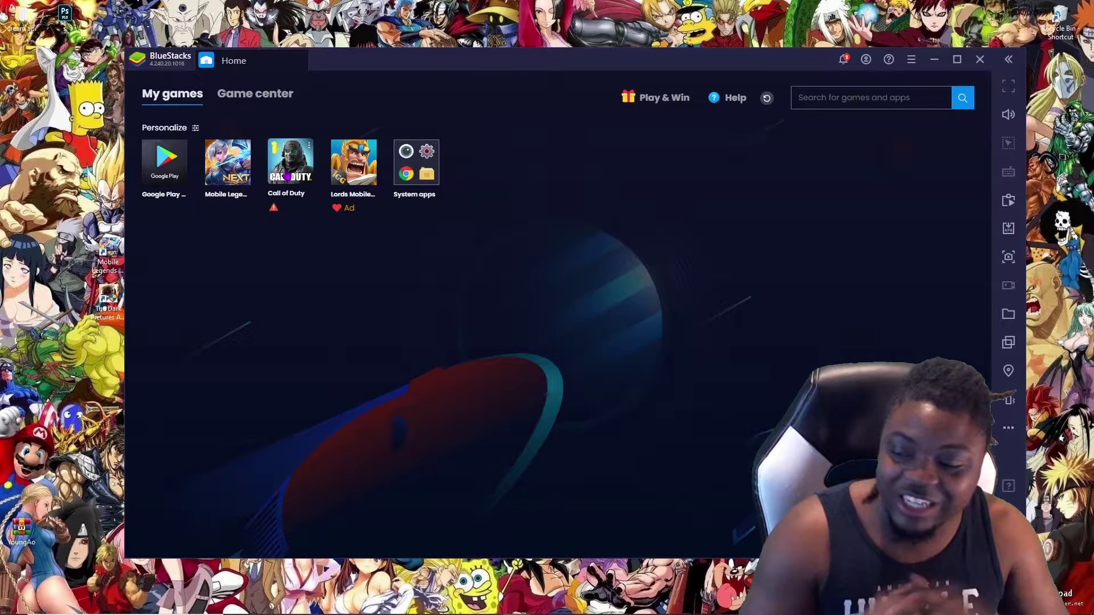
{"action": "left_click", "coordinate": [288, 177]}
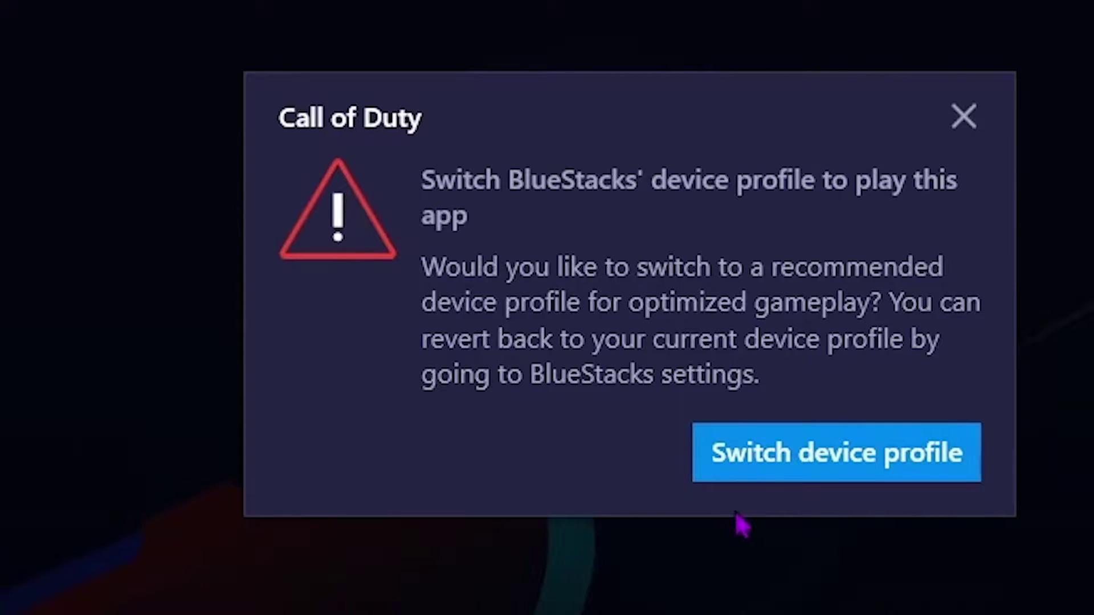
{"action": "left_click", "coordinate": [817, 464]}
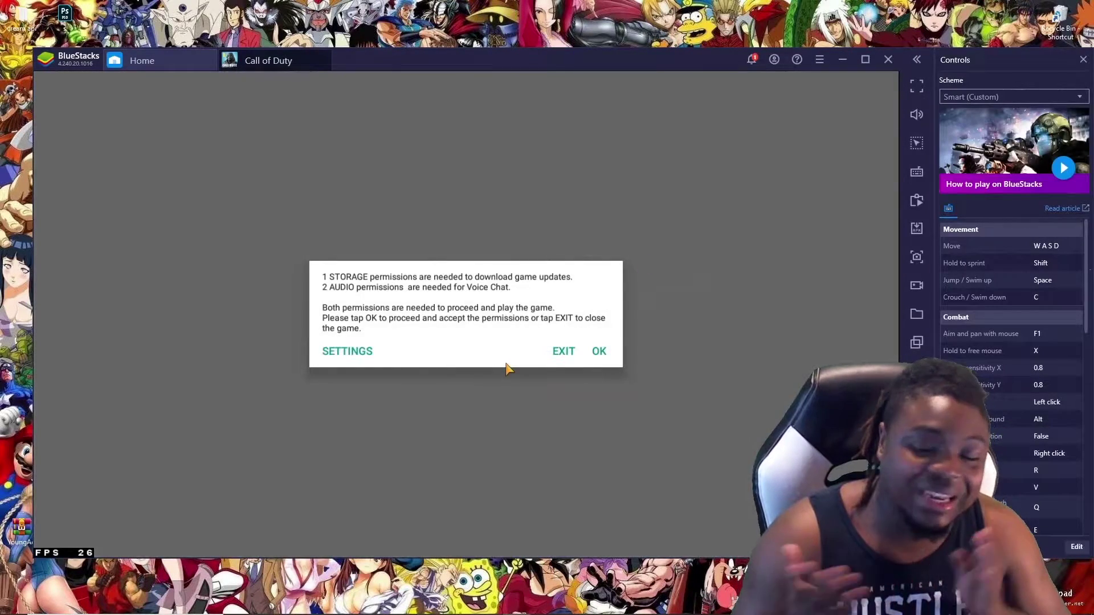
{"action": "left_click", "coordinate": [599, 352]}
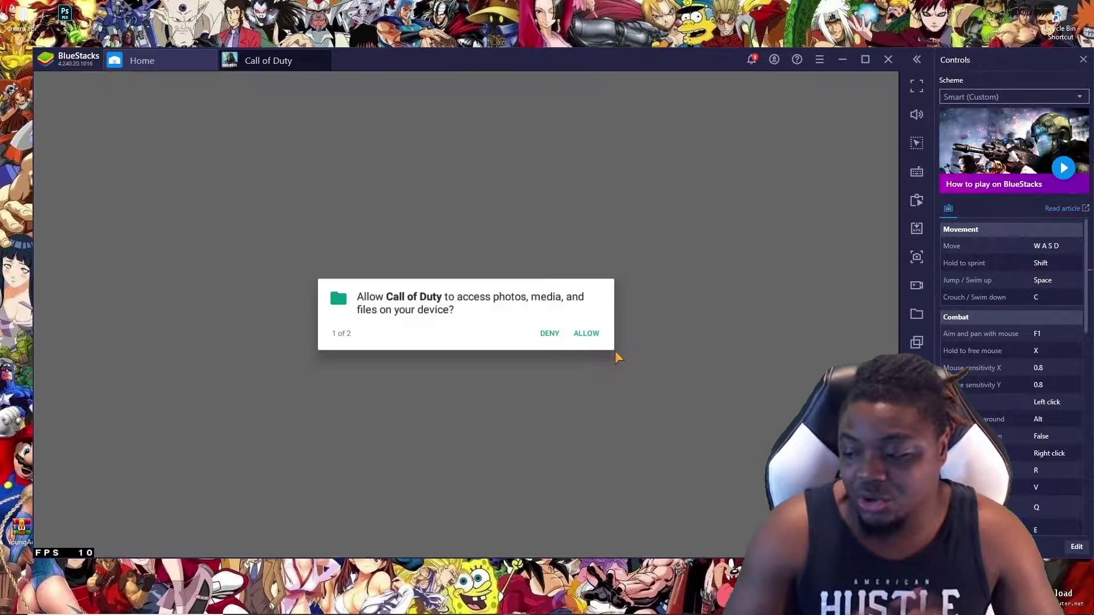
{"action": "left_click", "coordinate": [590, 334]}
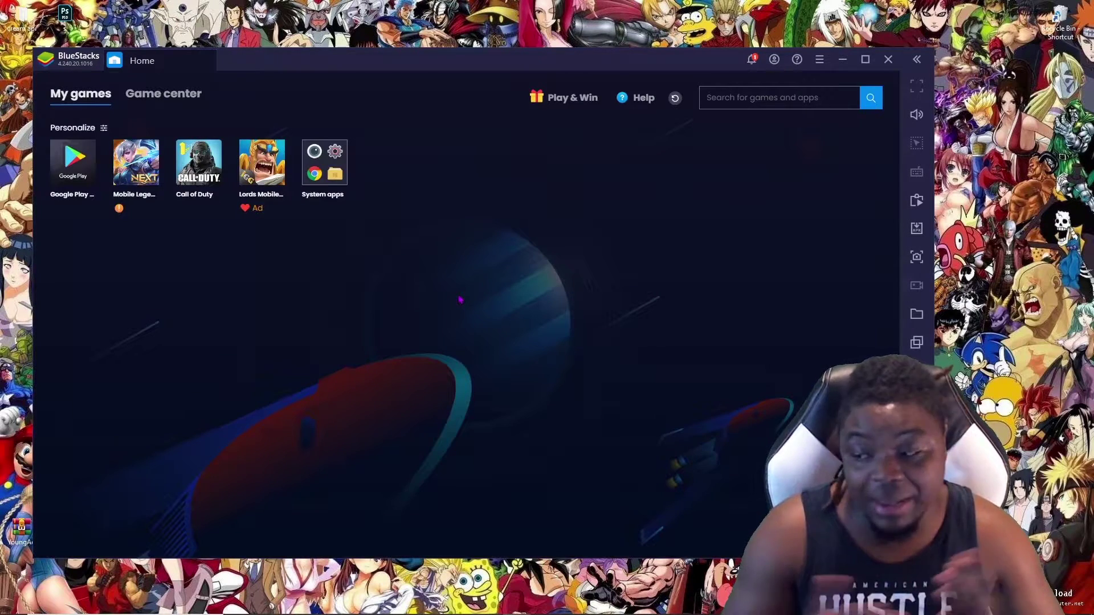
{"action": "left_click", "coordinate": [199, 162]}
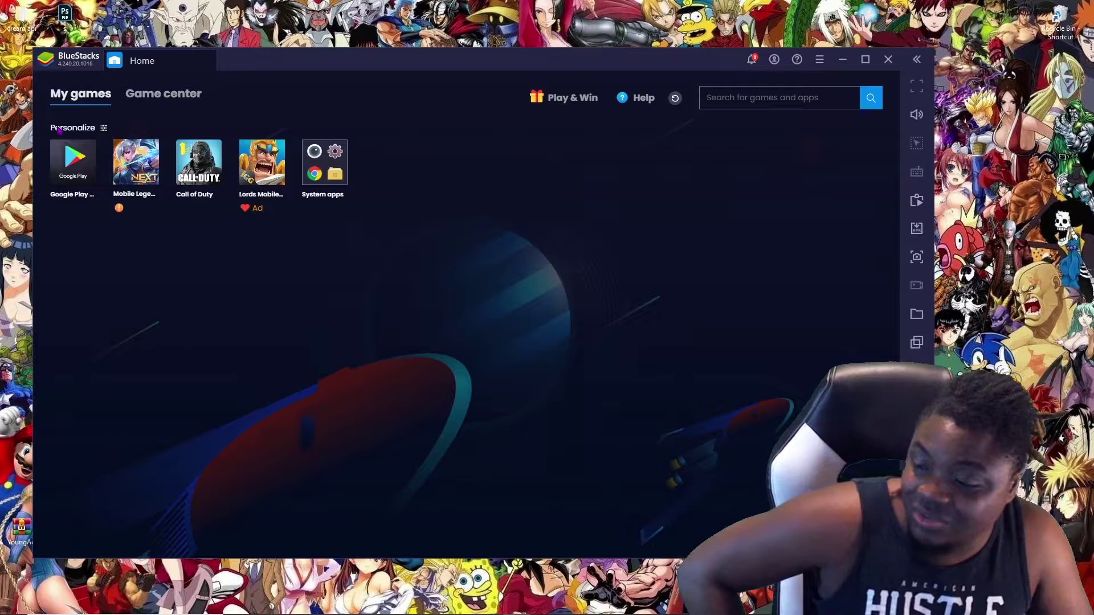
- Delete Call of Duty from My games, then go to the Game center page
{"action": "mouse_move", "coordinate": [217, 155]}
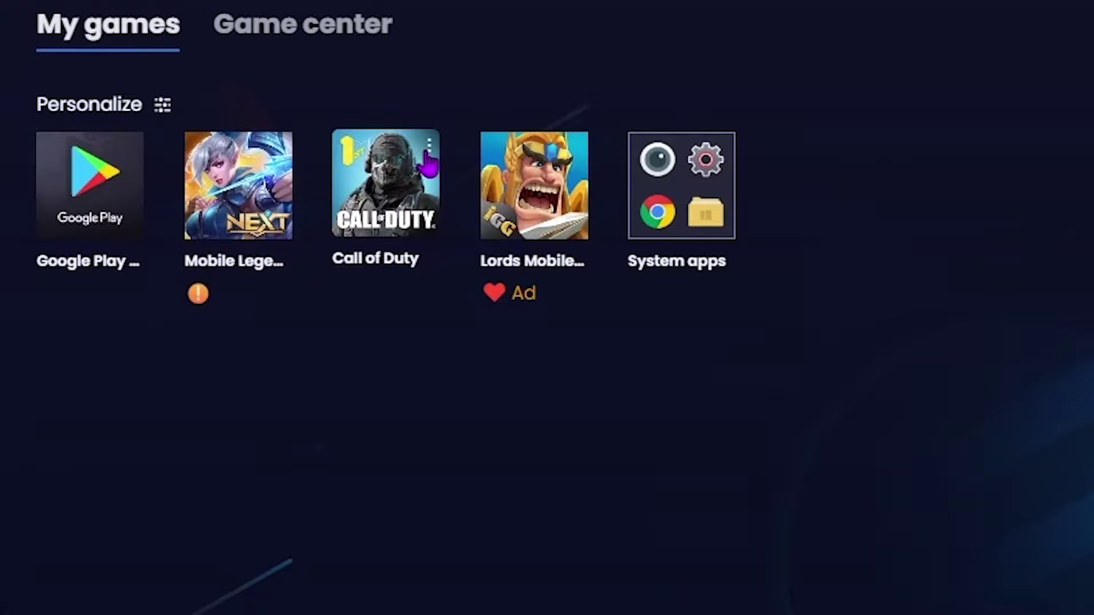
{"action": "left_click", "coordinate": [428, 147]}
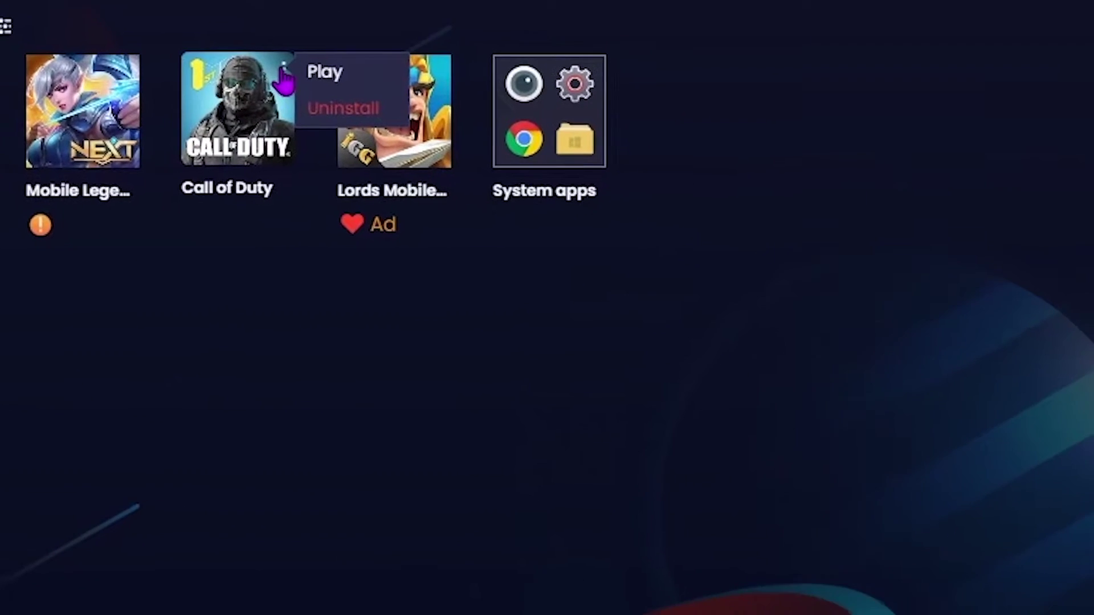
{"action": "left_click", "coordinate": [487, 184]}
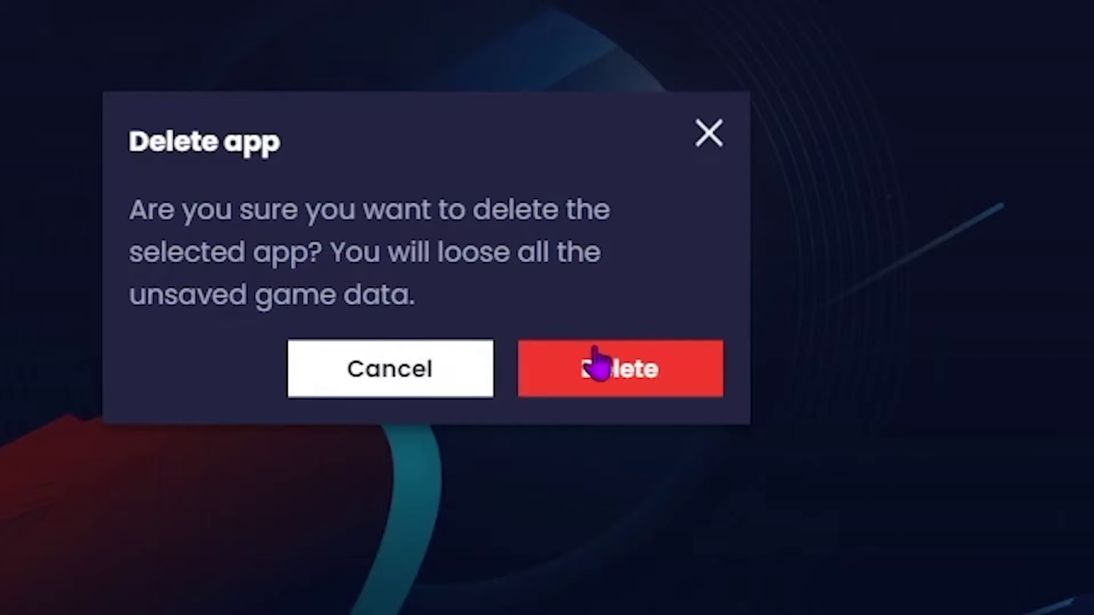
{"action": "left_click", "coordinate": [688, 414]}
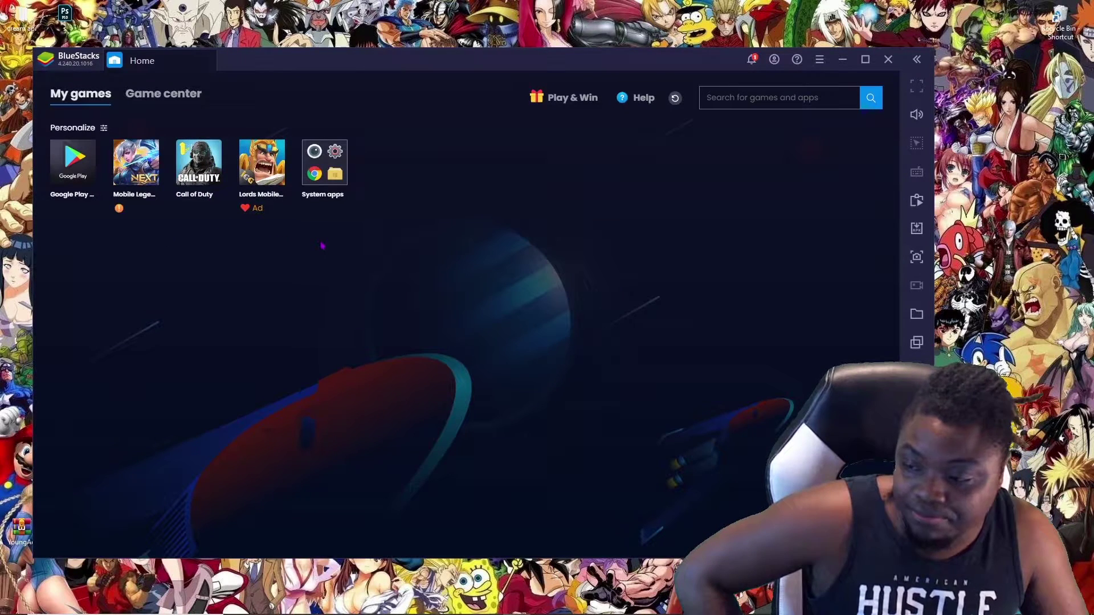
{"action": "left_click", "coordinate": [149, 95]}
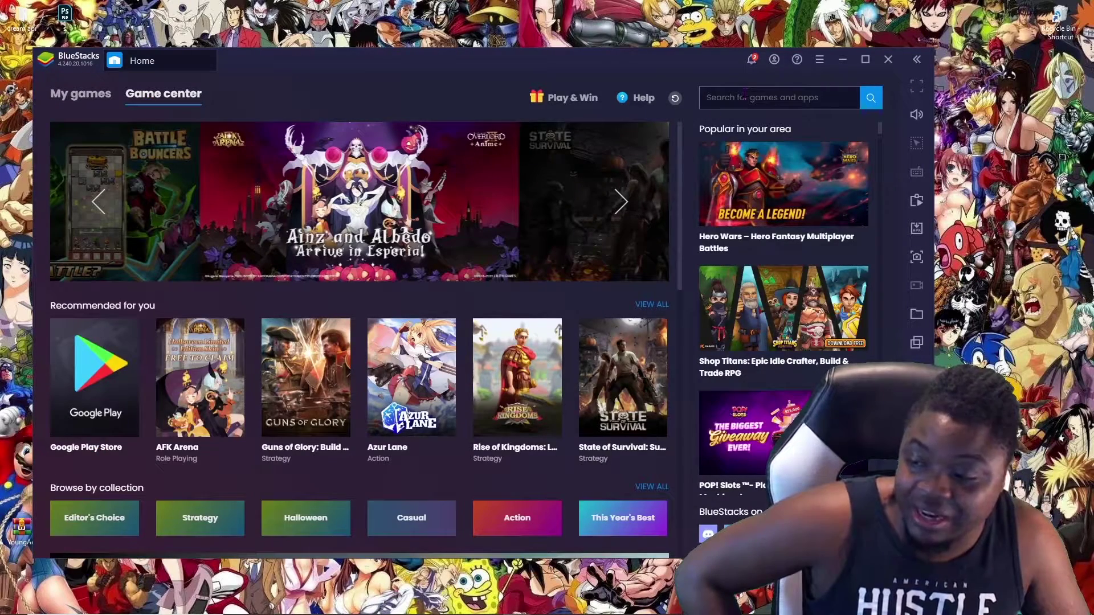
- Search for 'call of duty' and install Call of Duty: Mobile from its Google Play page
{"action": "type", "text": "call of duty\\"}
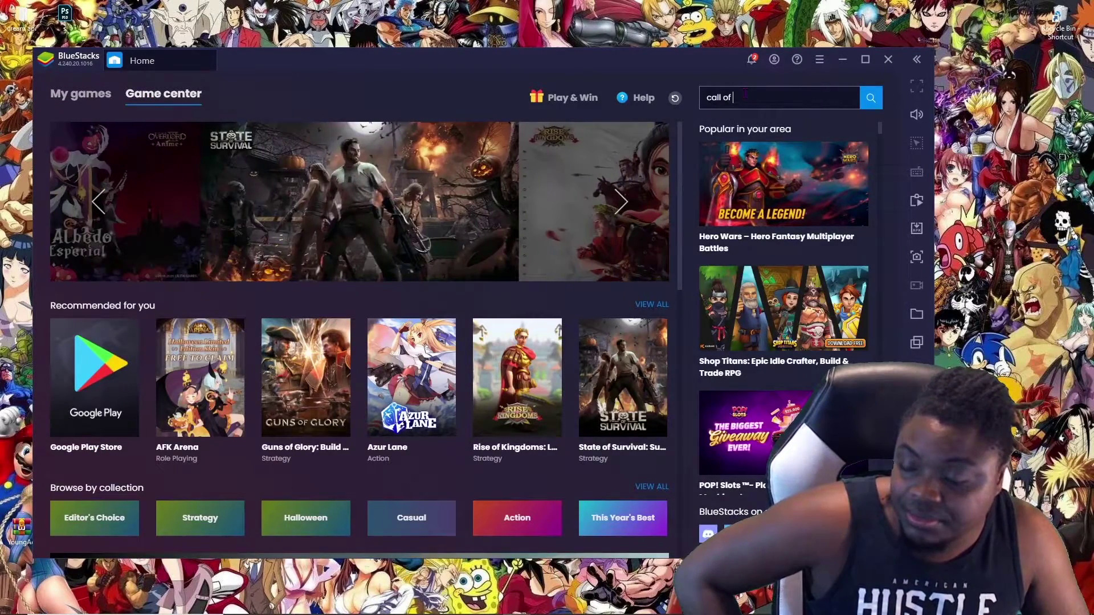
{"action": "key", "text": "Return"}
{"action": "left_click", "coordinate": [194, 186]}
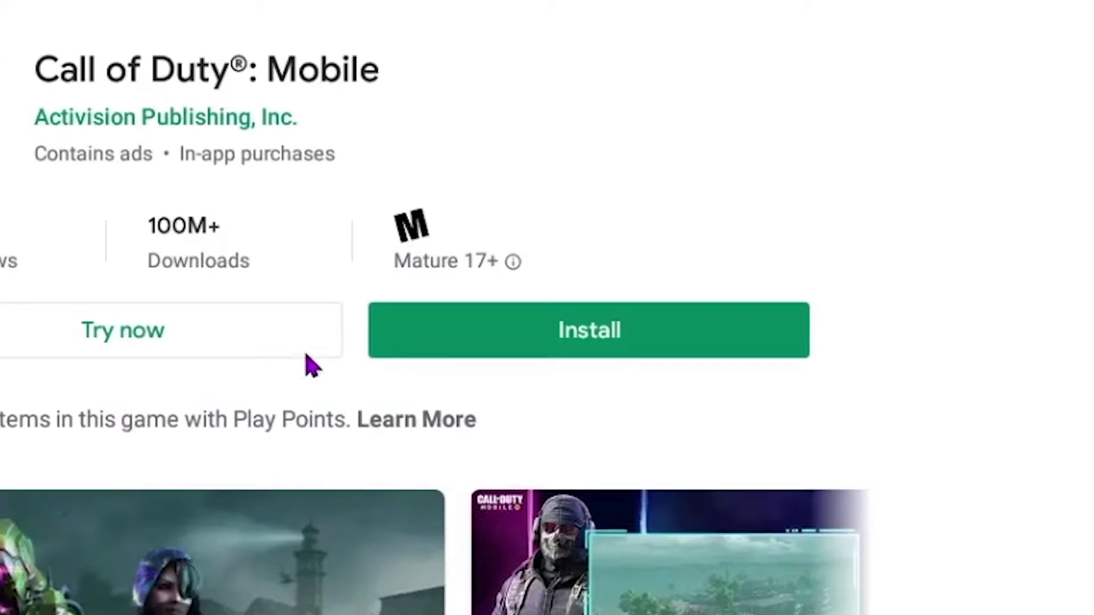
{"action": "left_click", "coordinate": [570, 341]}
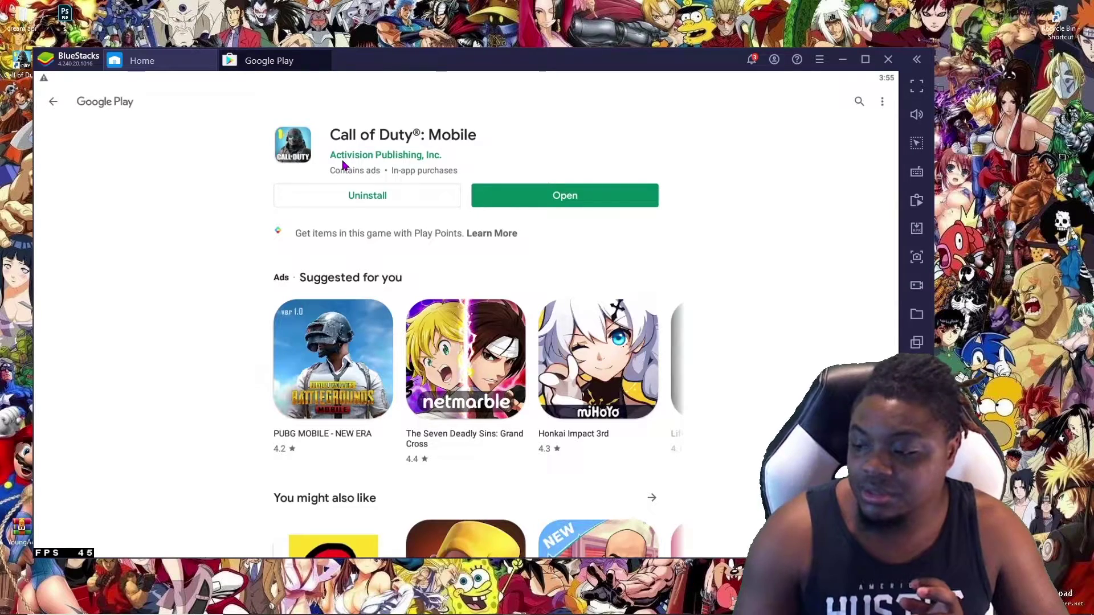
- Launch Call of Duty: Mobile, dismiss the how-to-play tip, and allow access to photos, media and files
{"action": "left_click", "coordinate": [574, 198]}
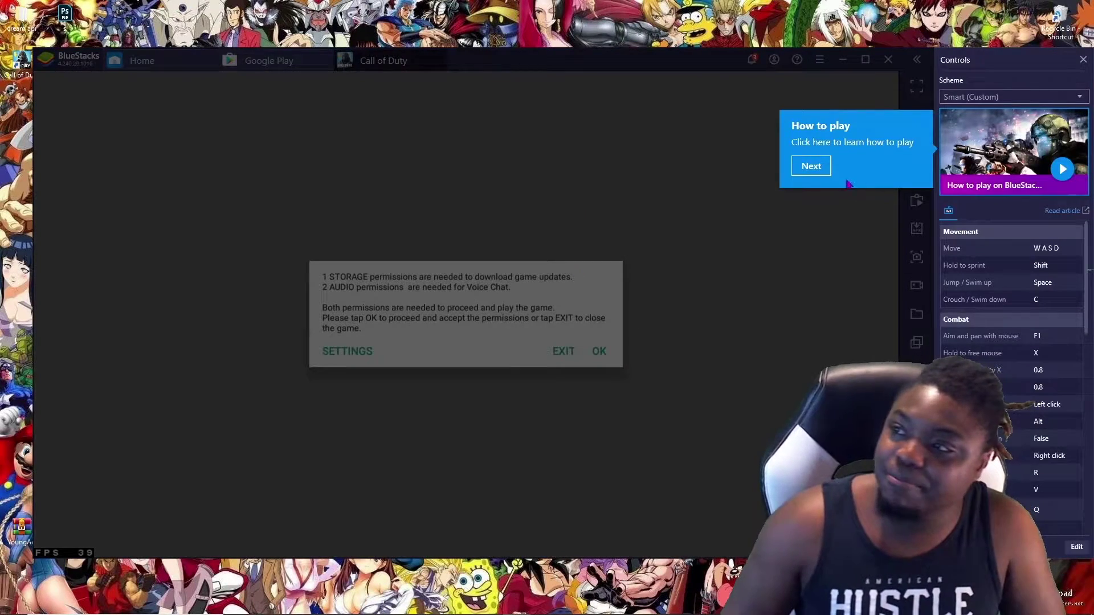
{"action": "left_click", "coordinate": [830, 174]}
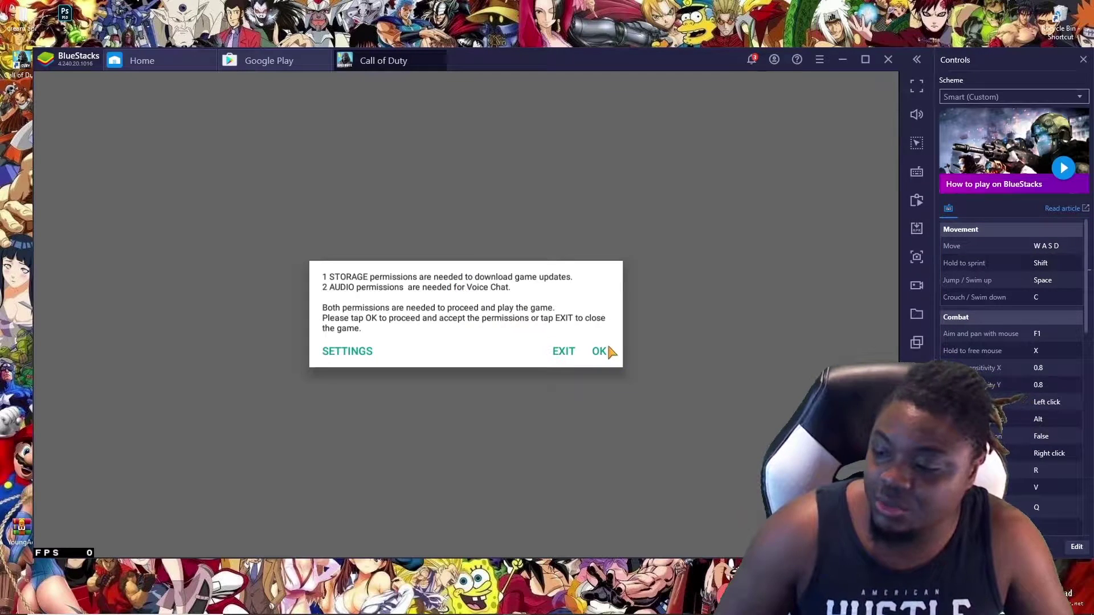
{"action": "left_click", "coordinate": [597, 351]}
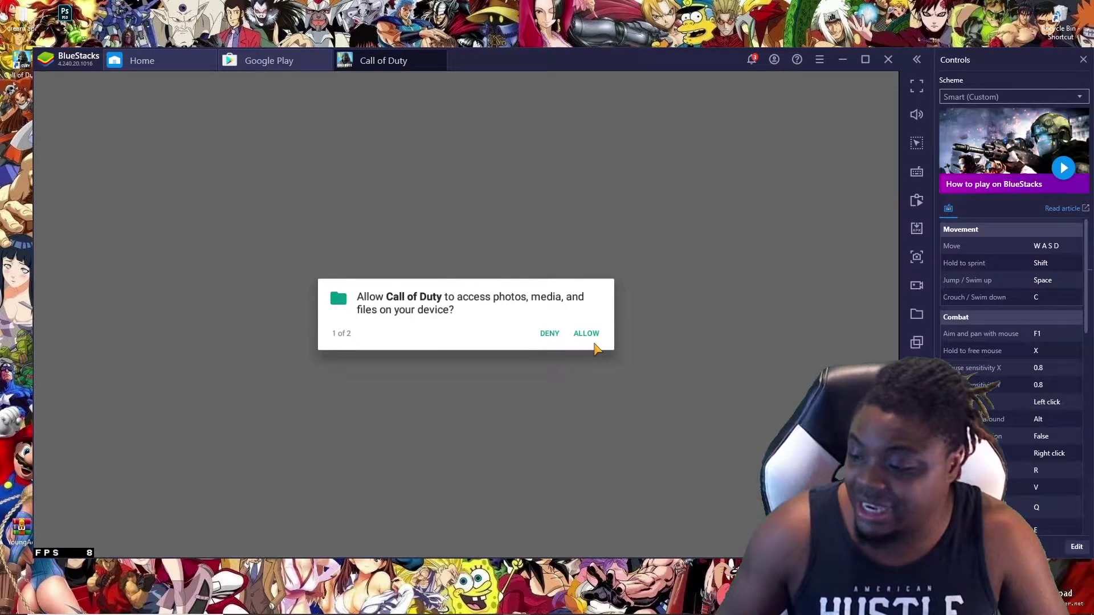
{"action": "left_click", "coordinate": [595, 336]}
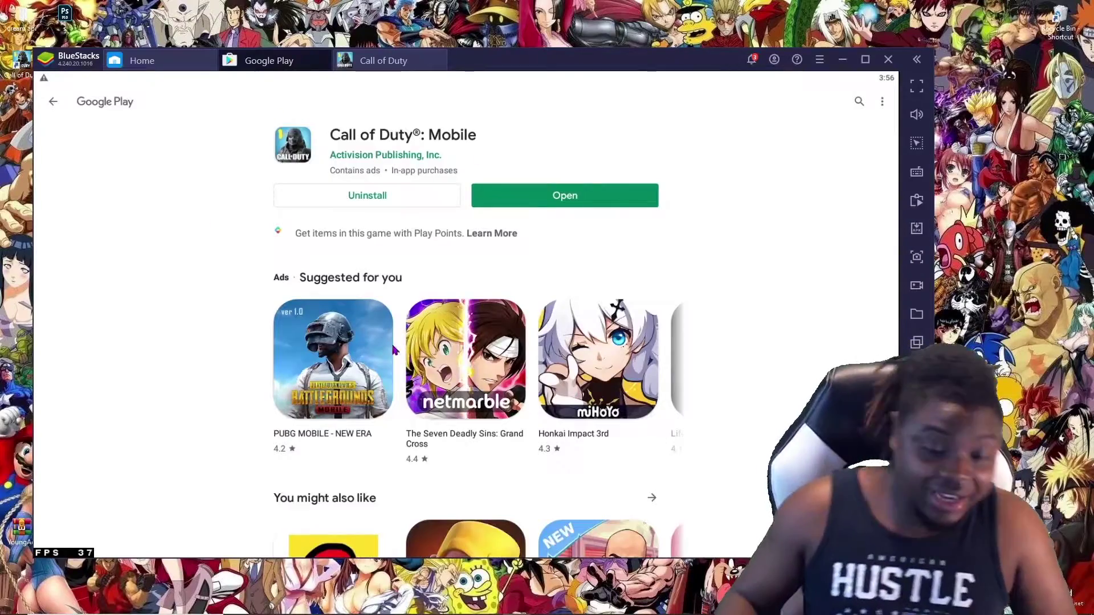
- Open Call of Duty: Mobile from its store page and close the Google Play tab
{"action": "left_click", "coordinate": [566, 205]}
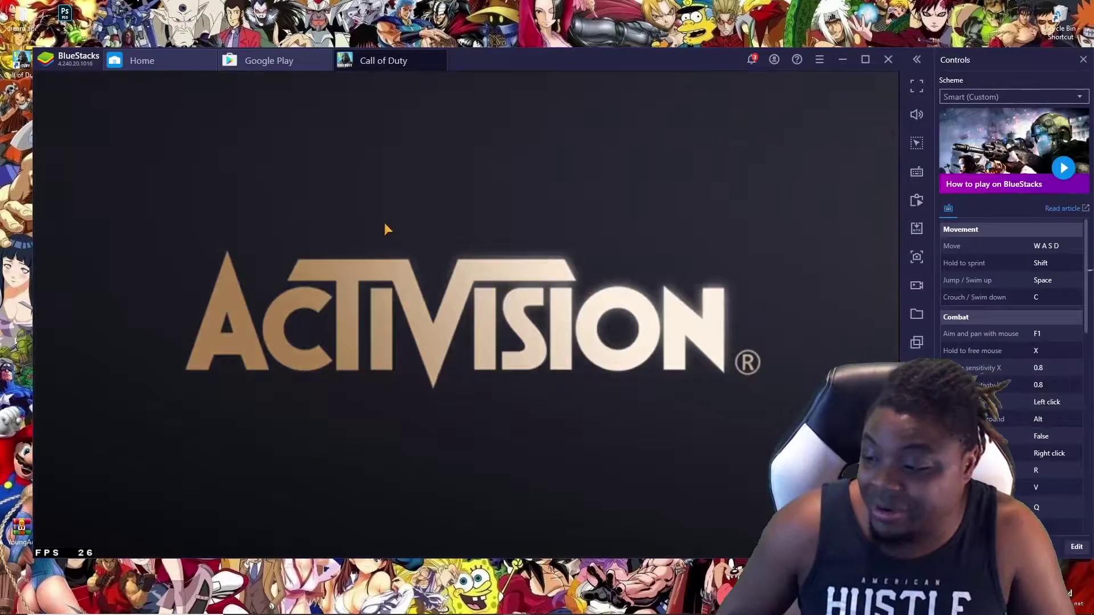
{"action": "left_click", "coordinate": [328, 56]}
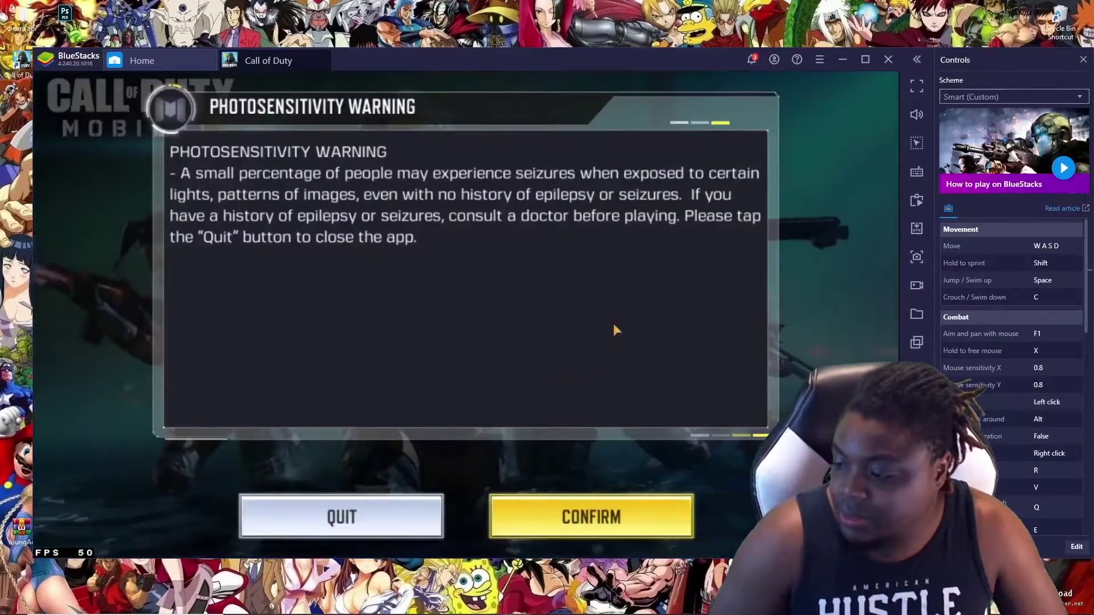
- Confirm the photosensitivity warning, accept the terms, and continue to the Call of Duty account login
{"action": "left_click", "coordinate": [521, 523]}
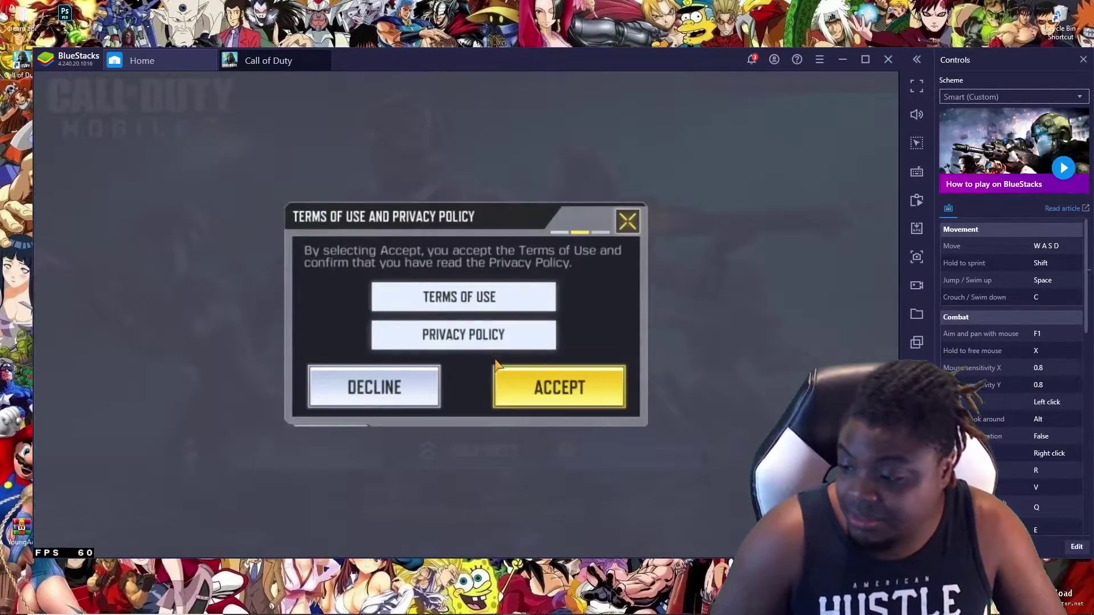
{"action": "left_click", "coordinate": [538, 388]}
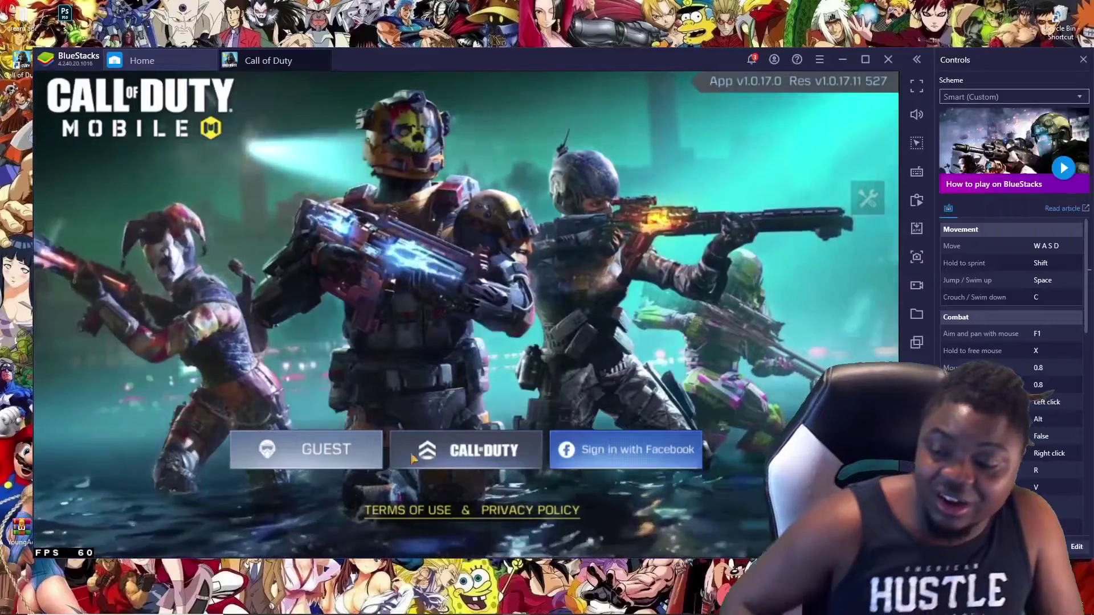
{"action": "left_click", "coordinate": [412, 457]}
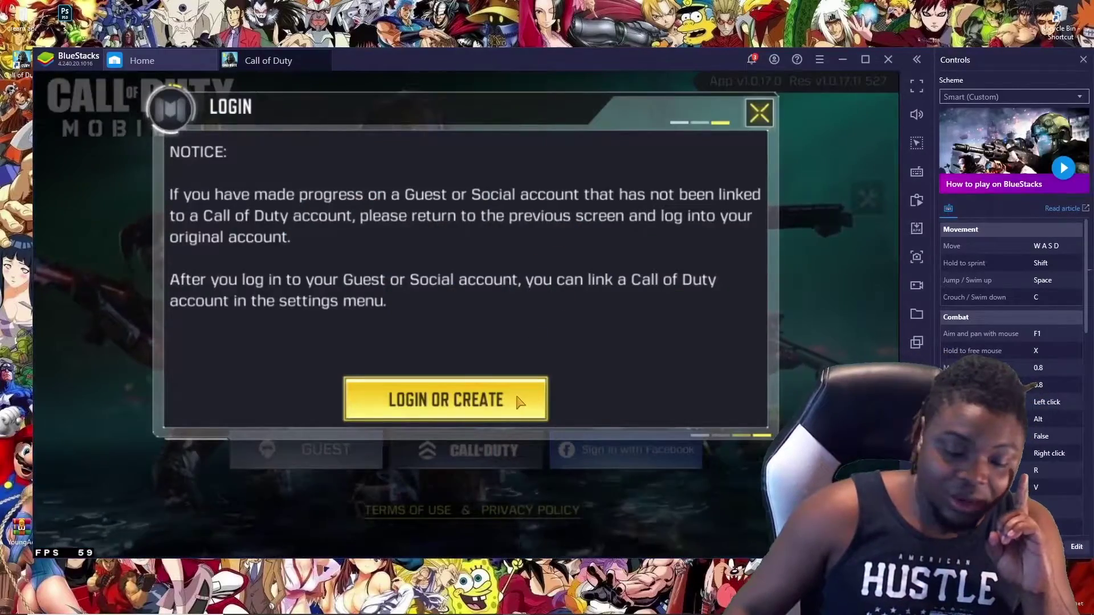
{"action": "left_click", "coordinate": [465, 420]}
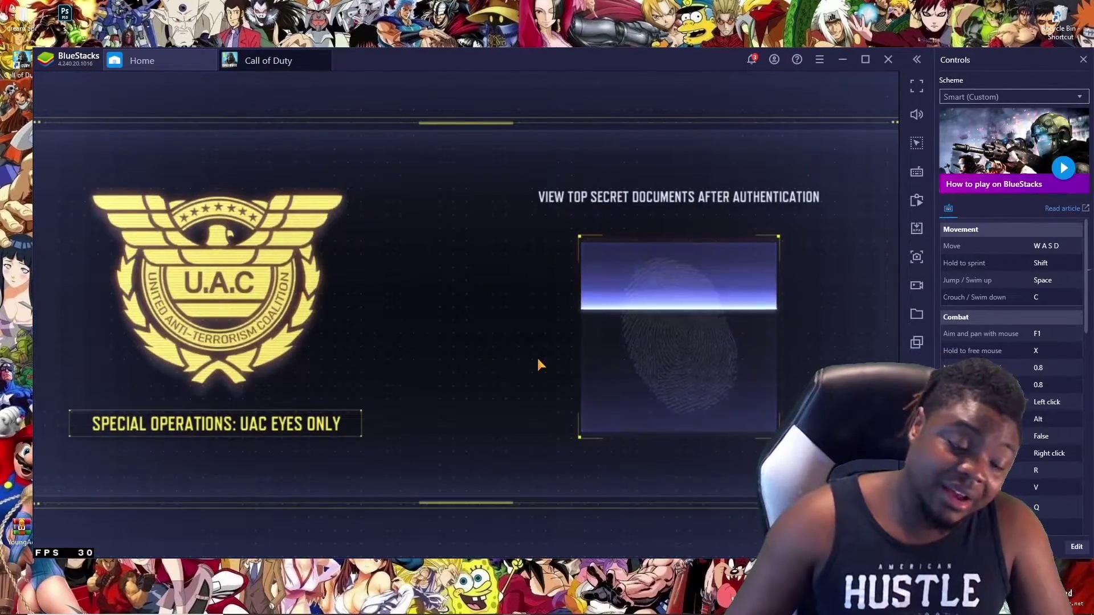
- Complete the UAC fingerprint authentication check
{"action": "left_click", "coordinate": [720, 296]}
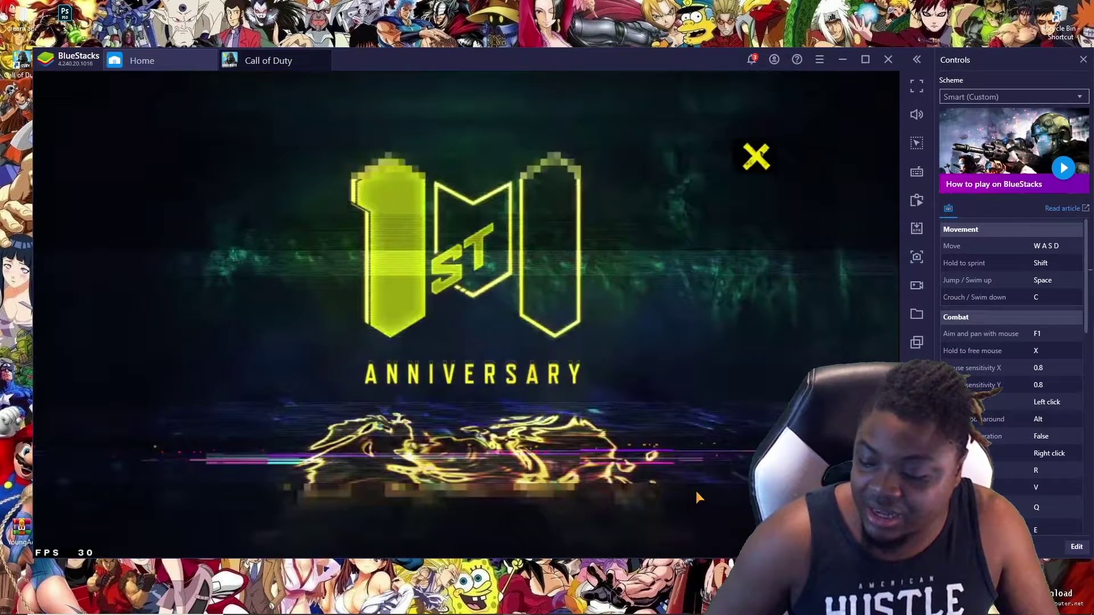
- Close the 1st Anniversary splash and the So Funny It Hurts, Techno Assassin and Crash the Party promos
{"action": "left_click", "coordinate": [760, 159]}
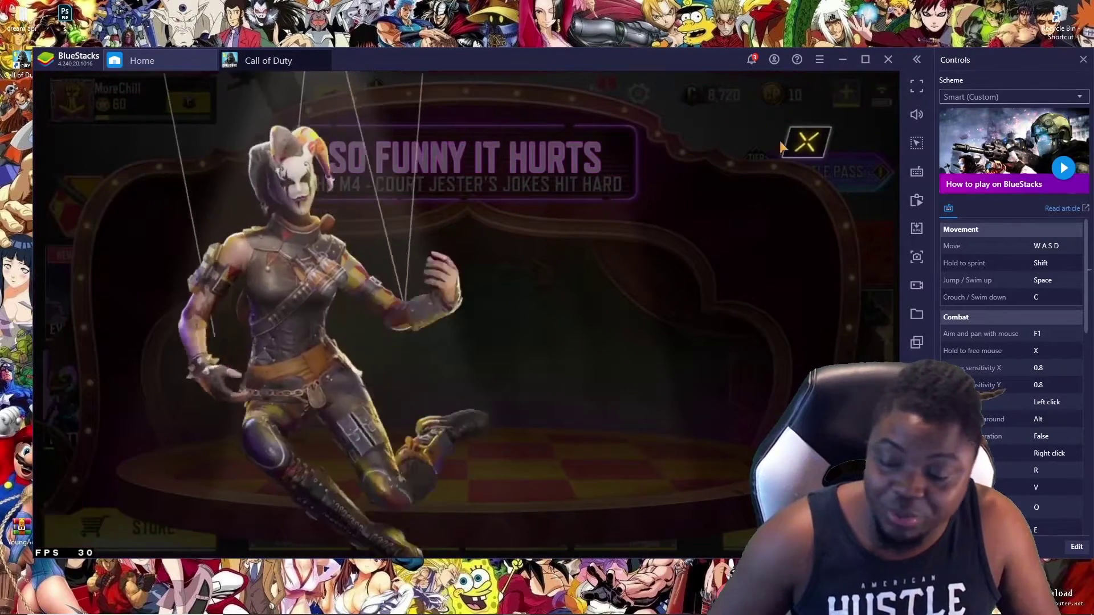
{"action": "left_click", "coordinate": [805, 140]}
{"action": "left_click", "coordinate": [805, 140]}
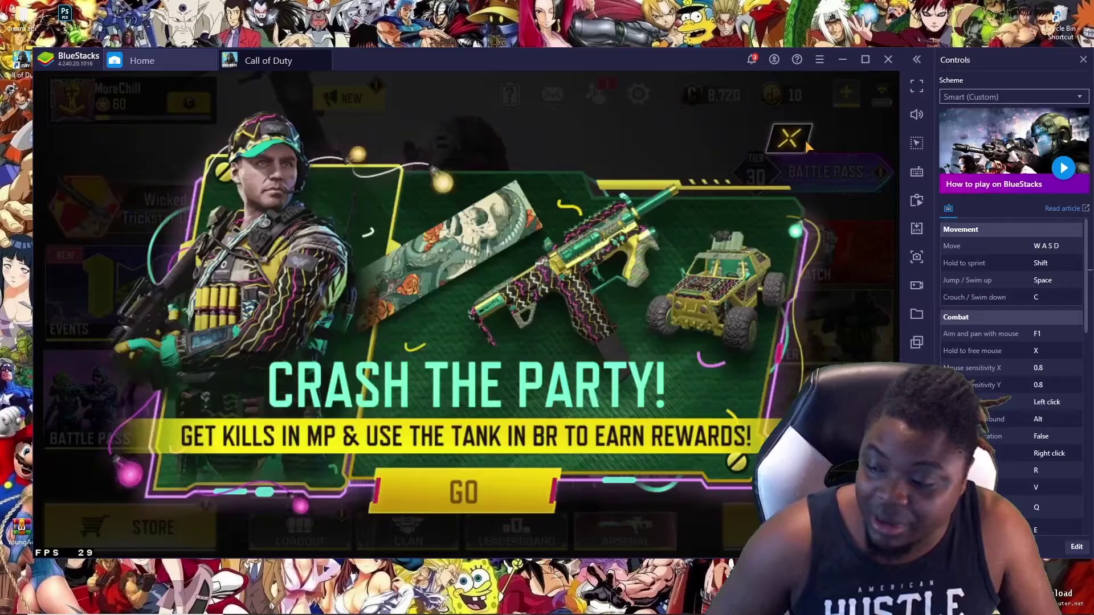
{"action": "left_click", "coordinate": [805, 140]}
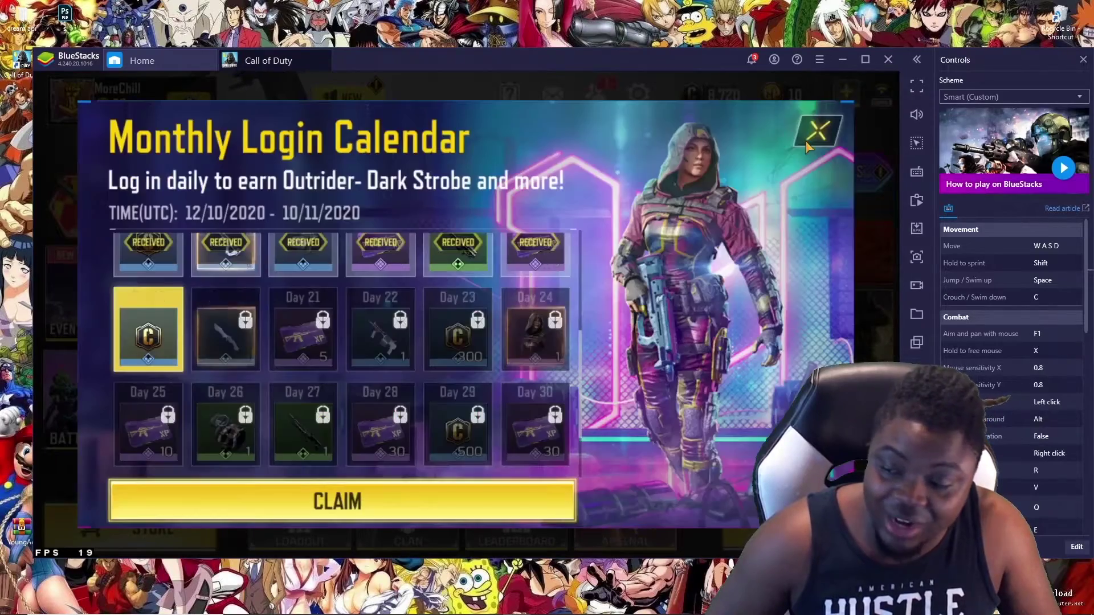
- Claim the Day 19 login reward of 300 CP, then close the calendar and Battle Pass offer
{"action": "left_click", "coordinate": [436, 491]}
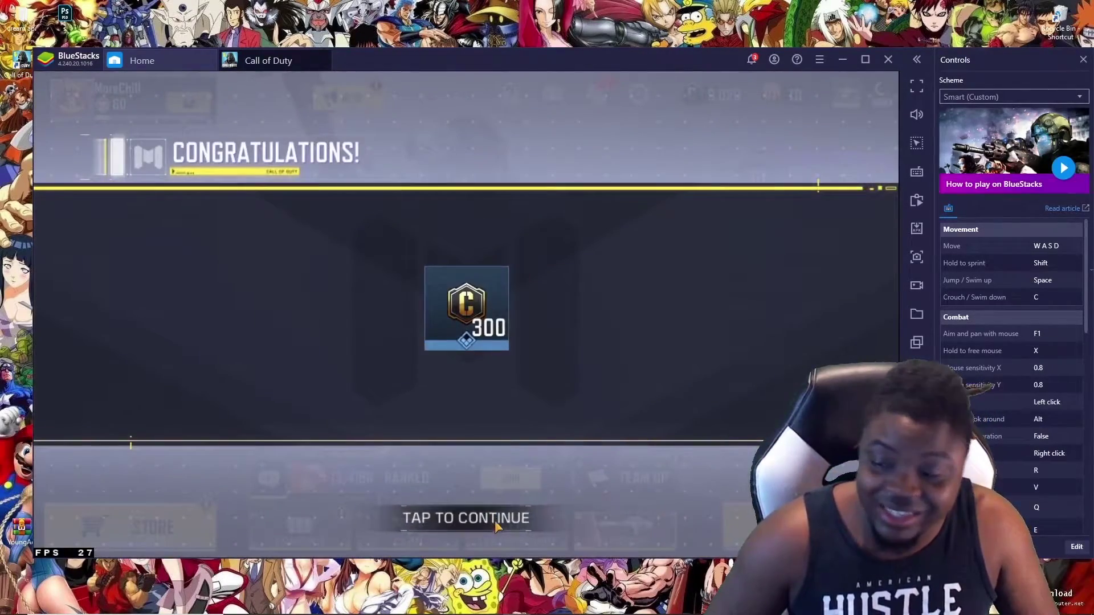
{"action": "left_click", "coordinate": [496, 527]}
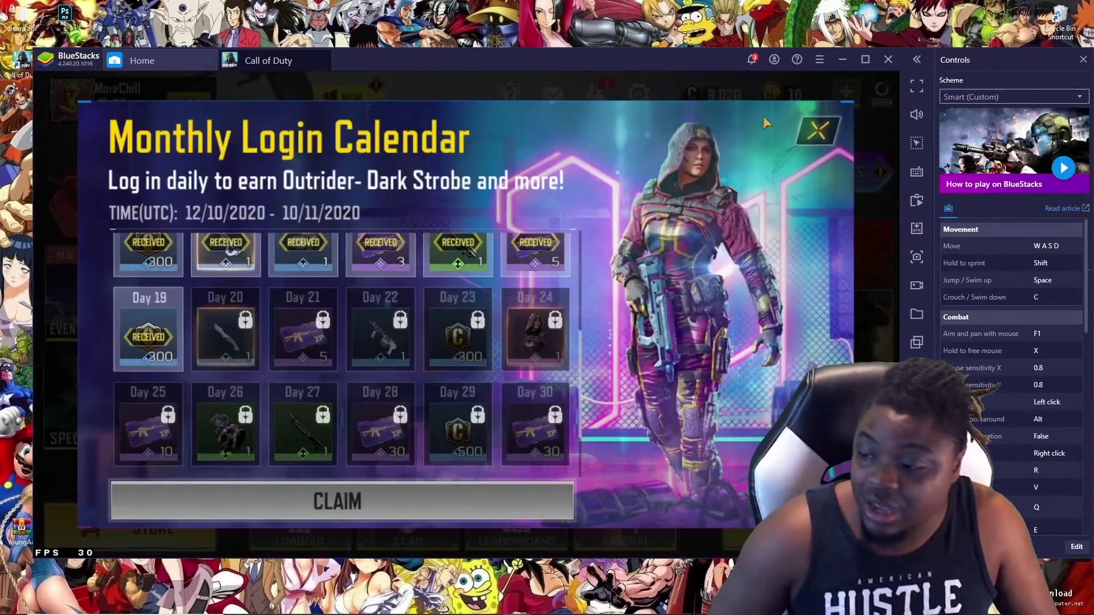
{"action": "left_click", "coordinate": [816, 131]}
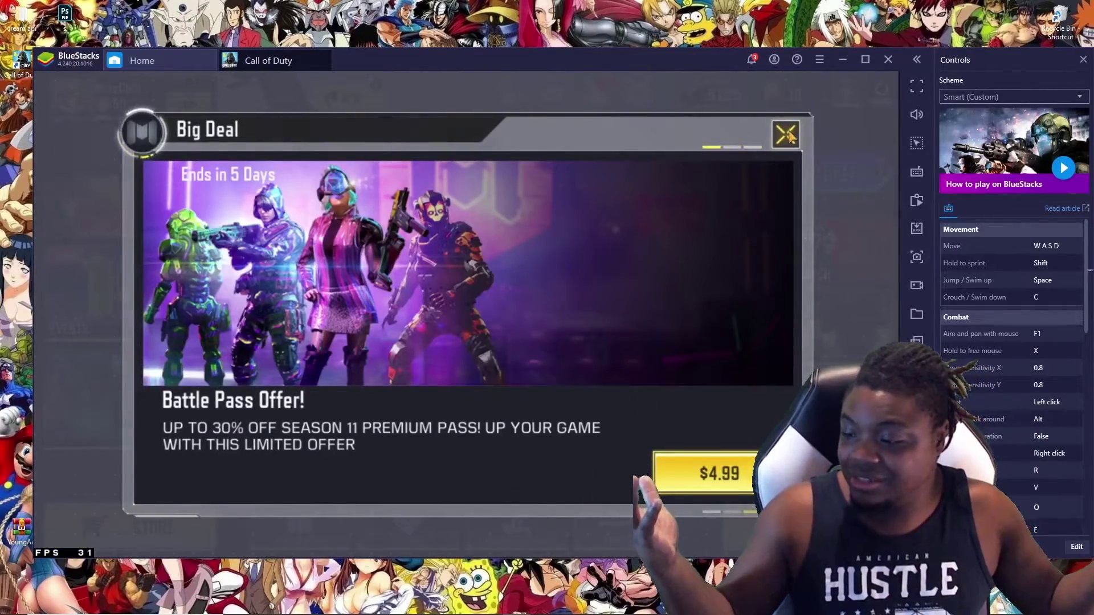
{"action": "left_click", "coordinate": [787, 134]}
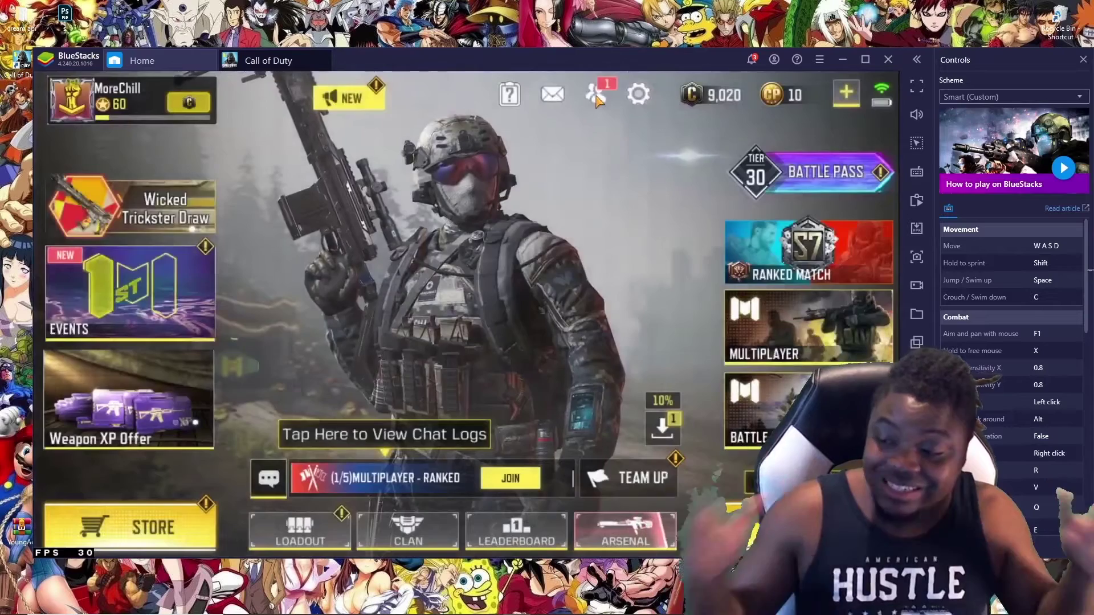
- Review pending friend requests in the friends list, then return to the lobby
{"action": "left_click", "coordinate": [595, 95]}
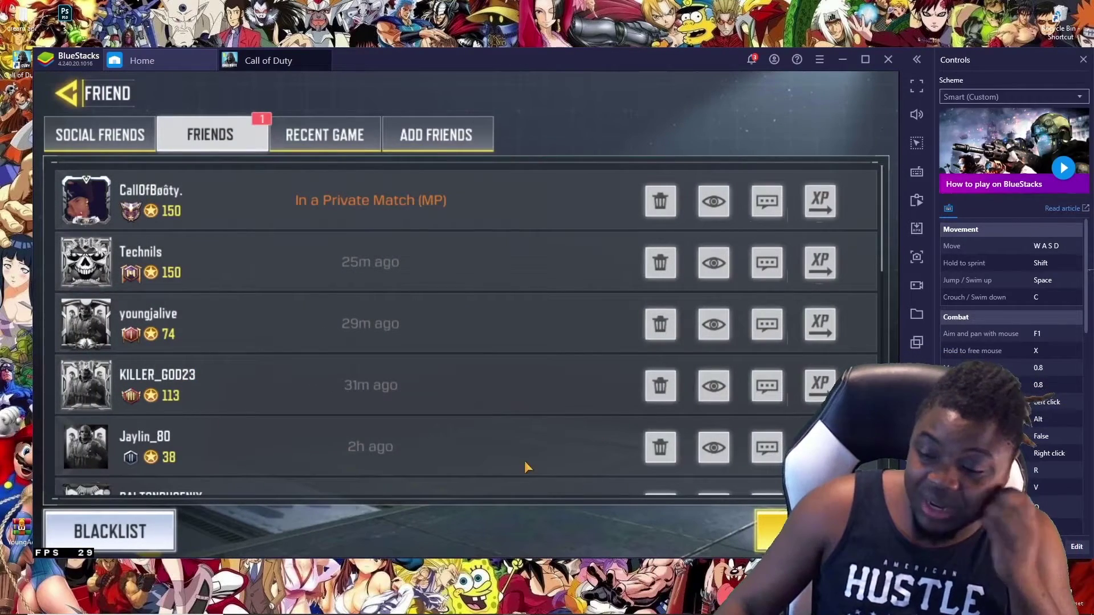
{"action": "left_click", "coordinate": [367, 322]}
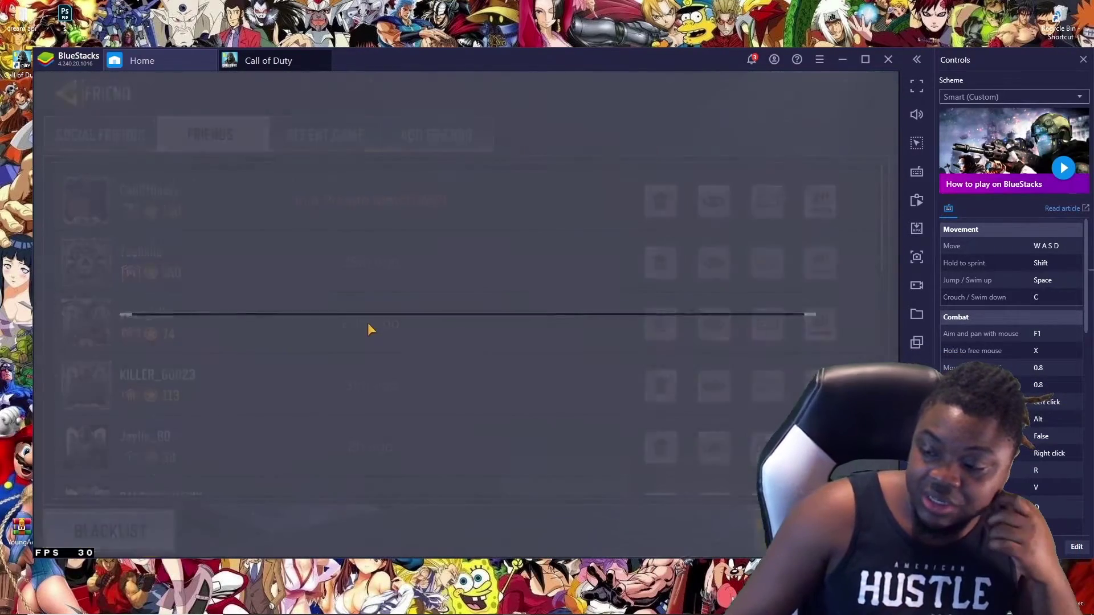
{"action": "left_click", "coordinate": [90, 91]}
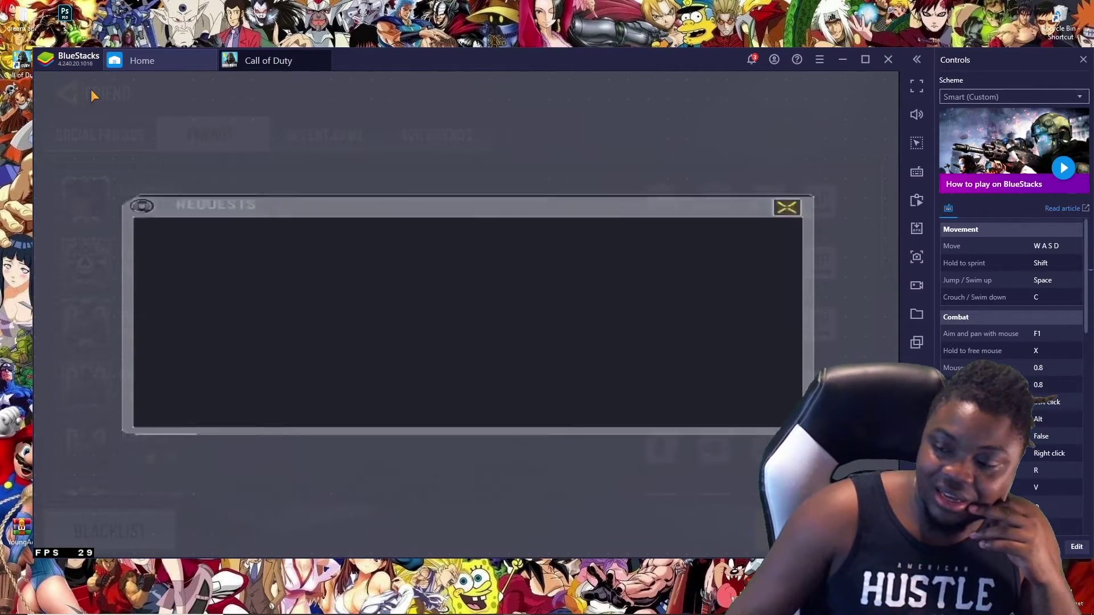